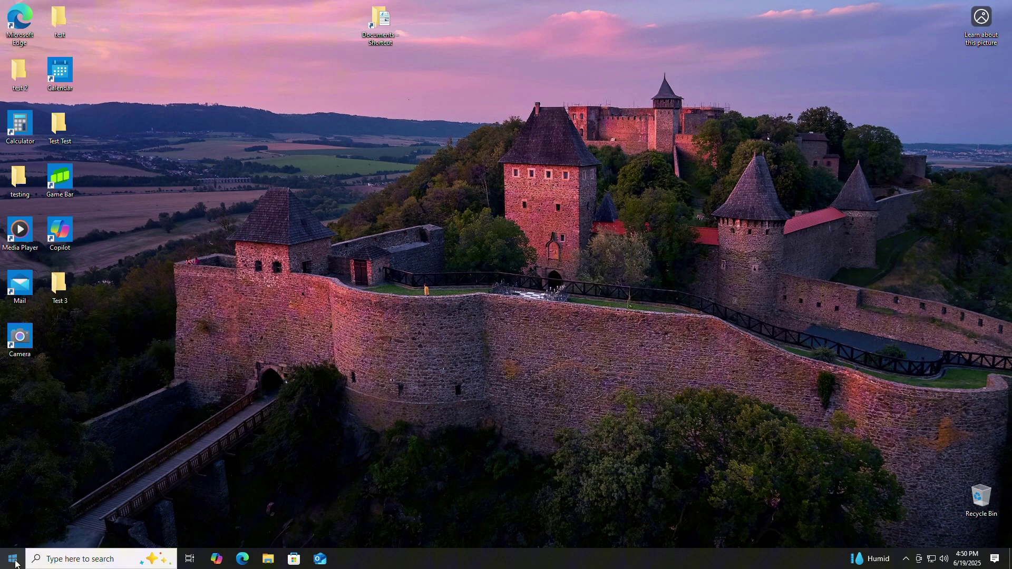
Step: From Settings' Update & Security Files backup page, open Backup and Restore (Windows 7)
click(13, 560)
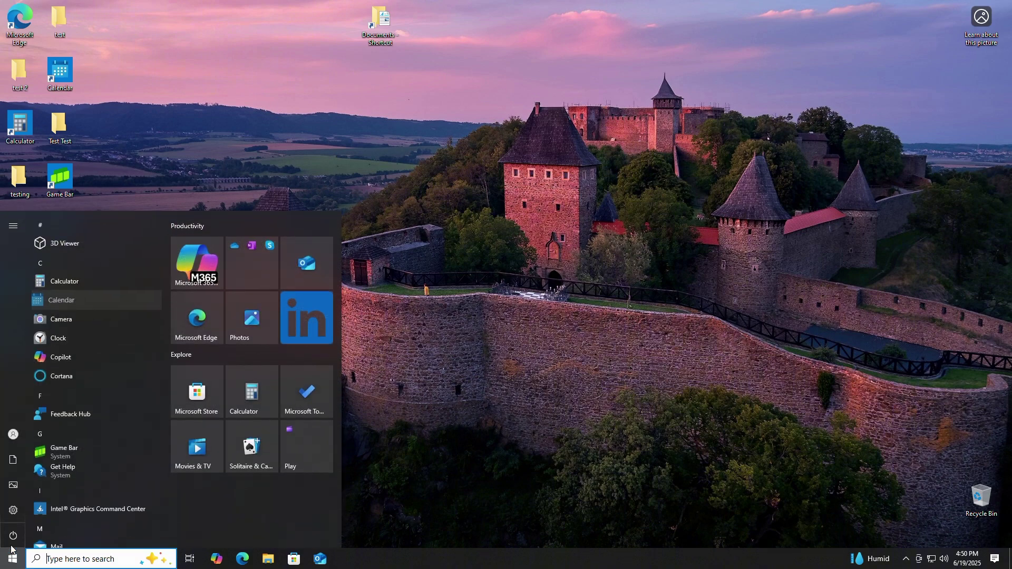
click(15, 512)
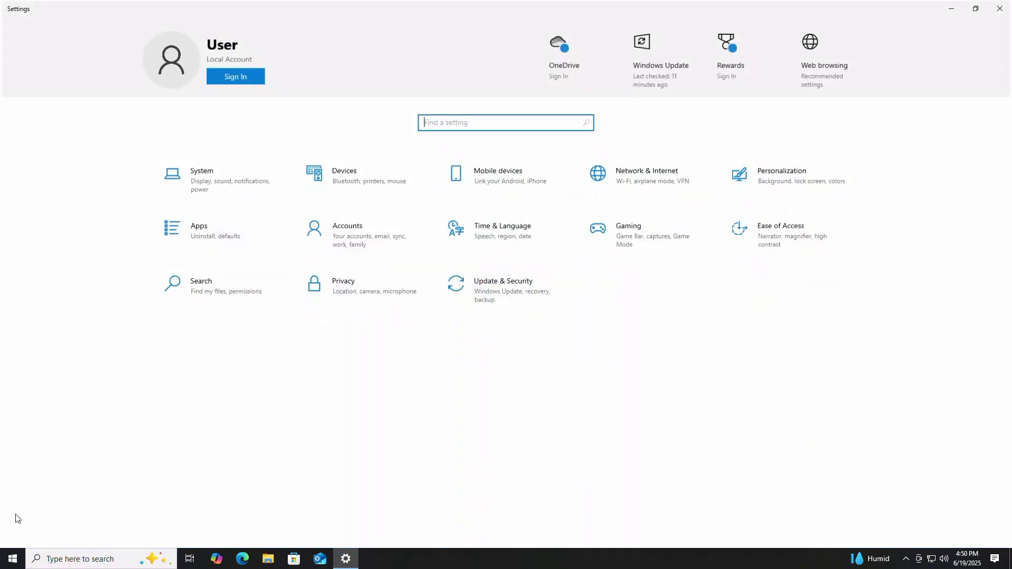
click(500, 310)
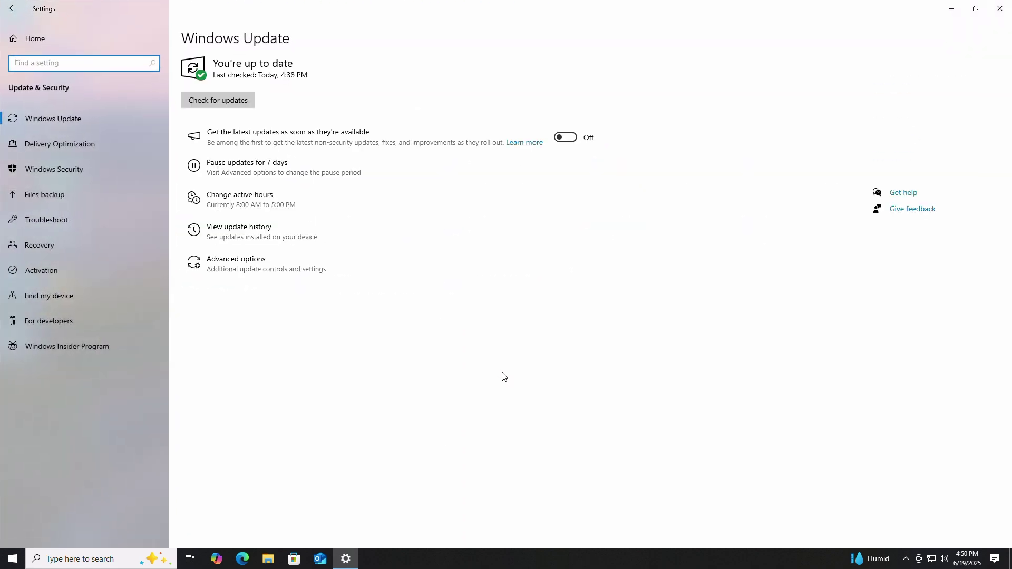
click(83, 200)
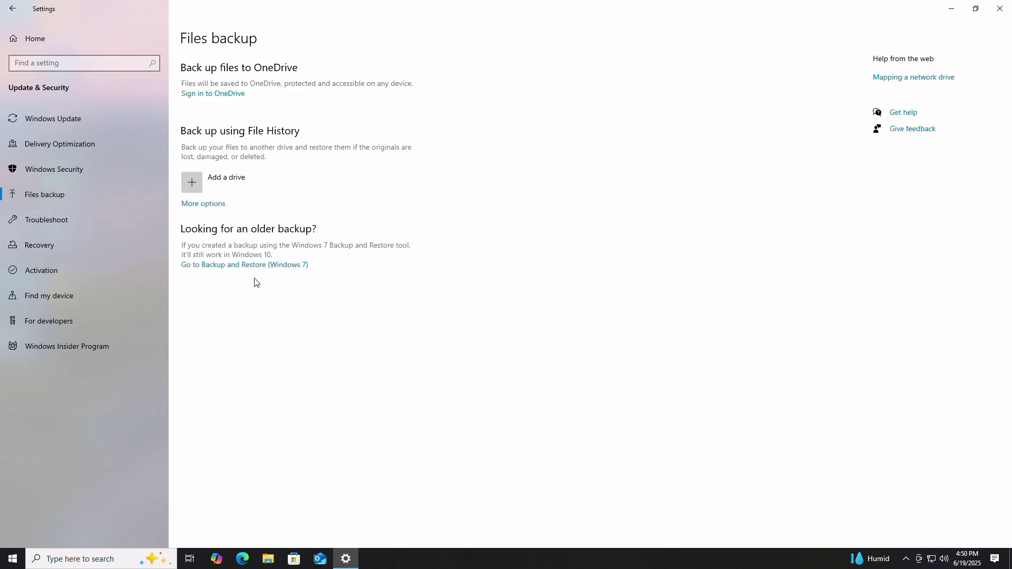
click(252, 270)
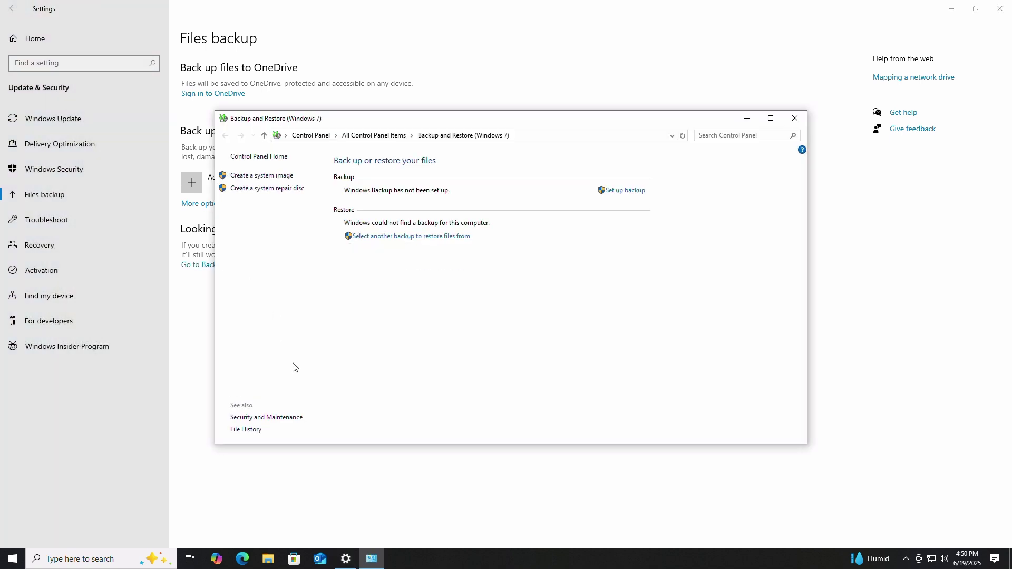
Step: Create a system image on the TOSHIBA EXT (E:) hard disk and start the backup
click(268, 180)
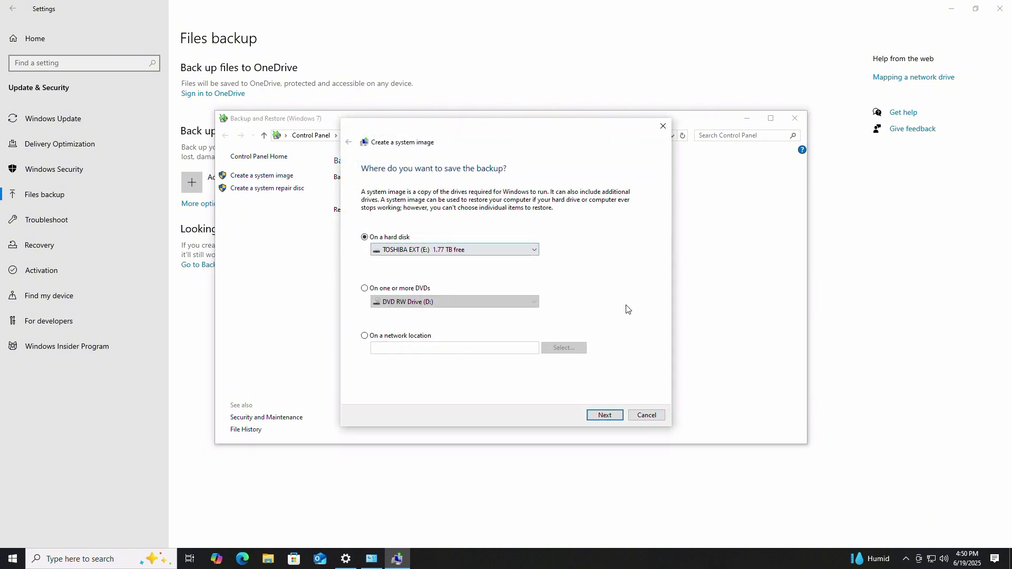
click(606, 418)
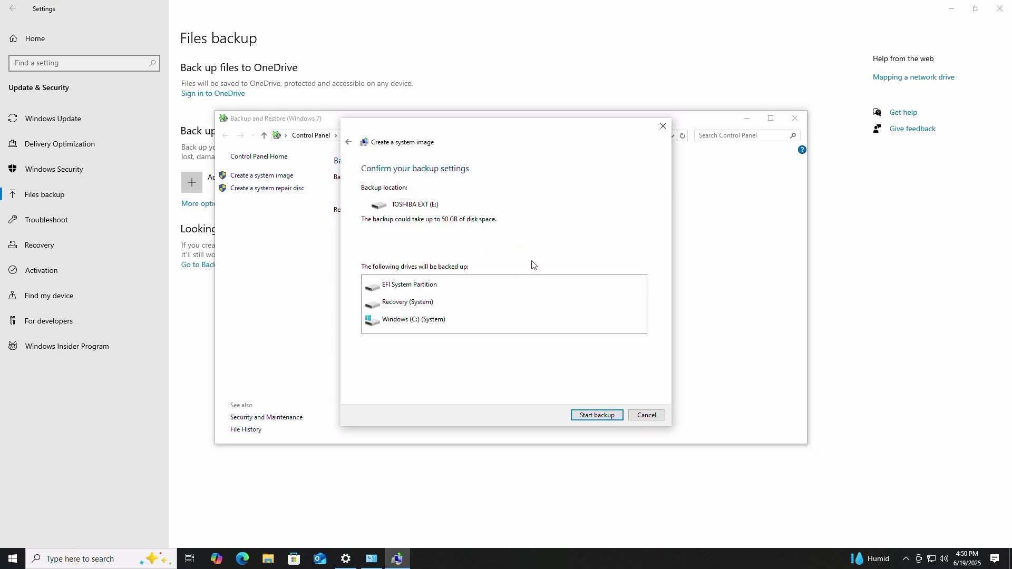
click(595, 417)
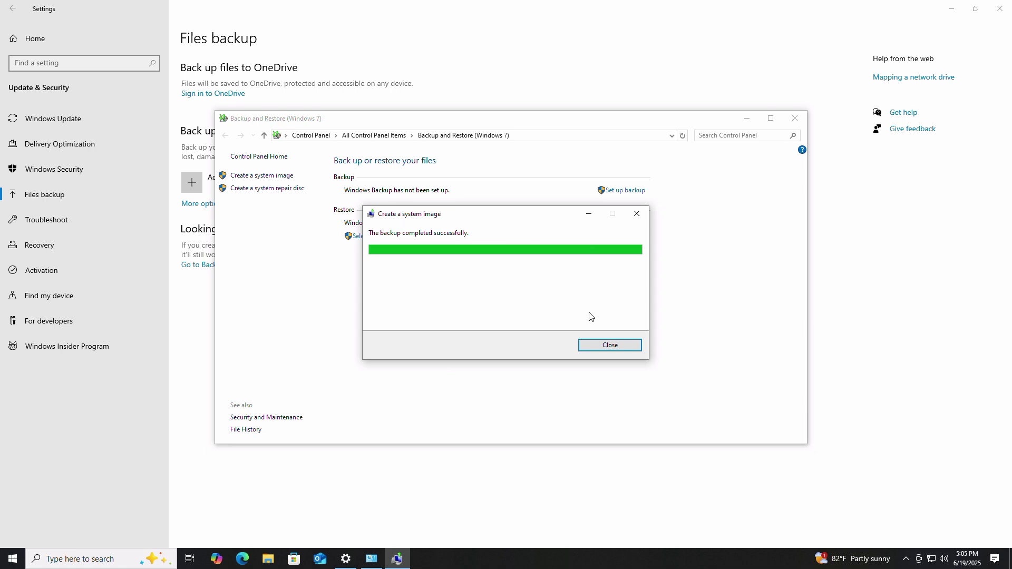
Step: Dismiss the backup-completed message and close Backup and Restore and Settings
click(609, 346)
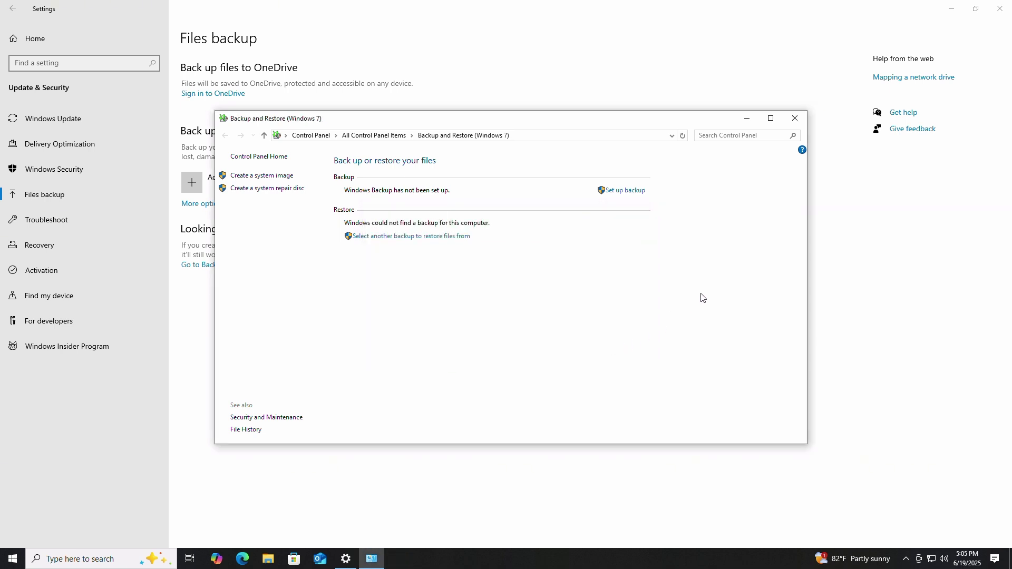
click(796, 118)
click(1002, 10)
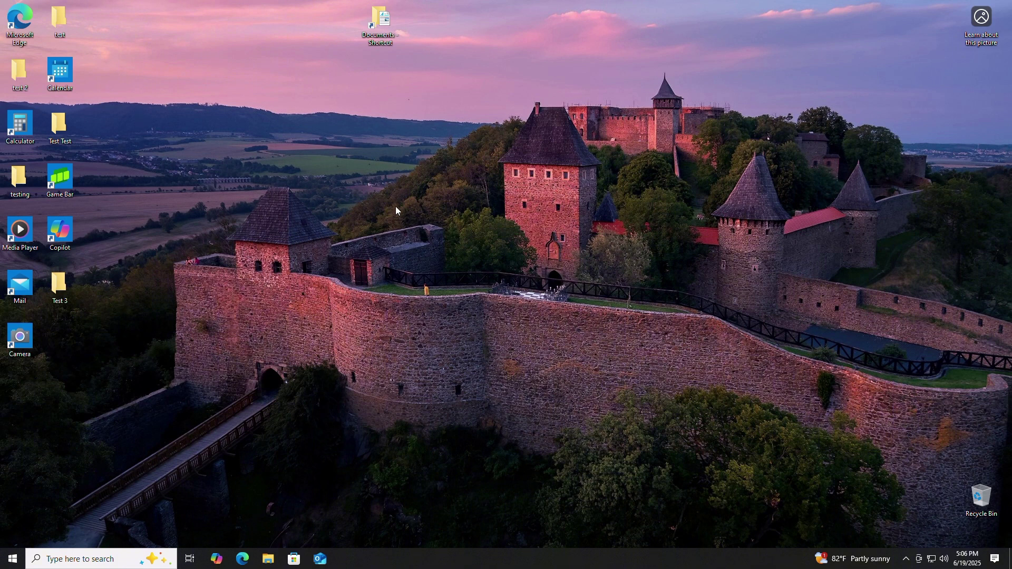
Step: Delete the eleven desktop icons and the test folder, then permanently empty the 12-item Recycle Bin
drag(112, 374, 2, 58)
right_click(23, 73)
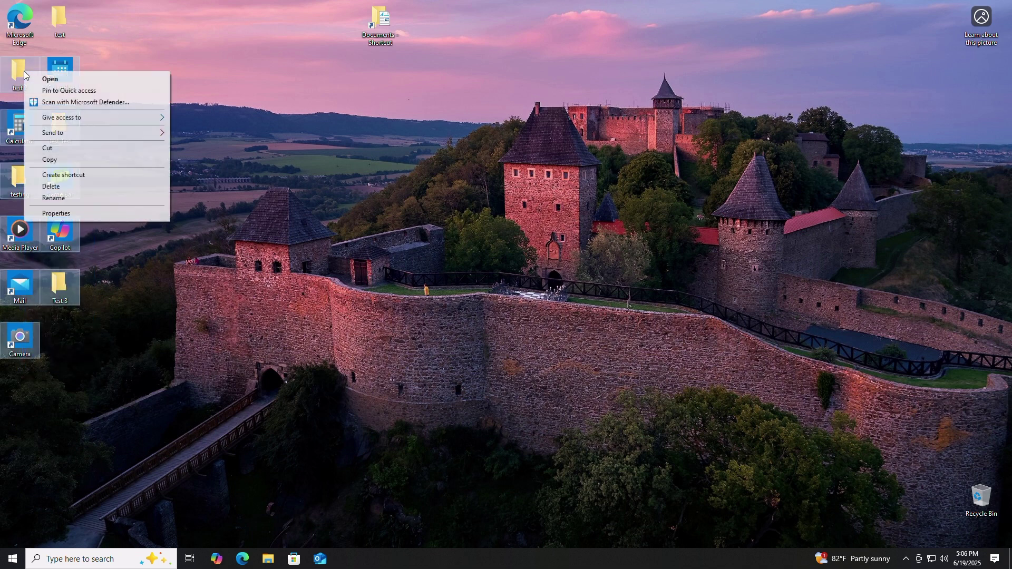
click(70, 188)
right_click(62, 26)
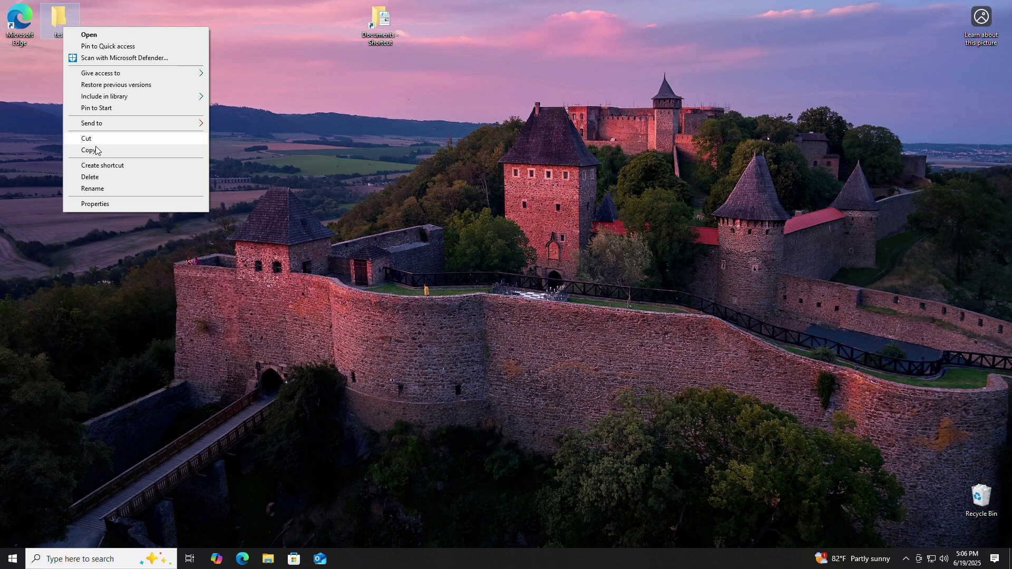
click(87, 179)
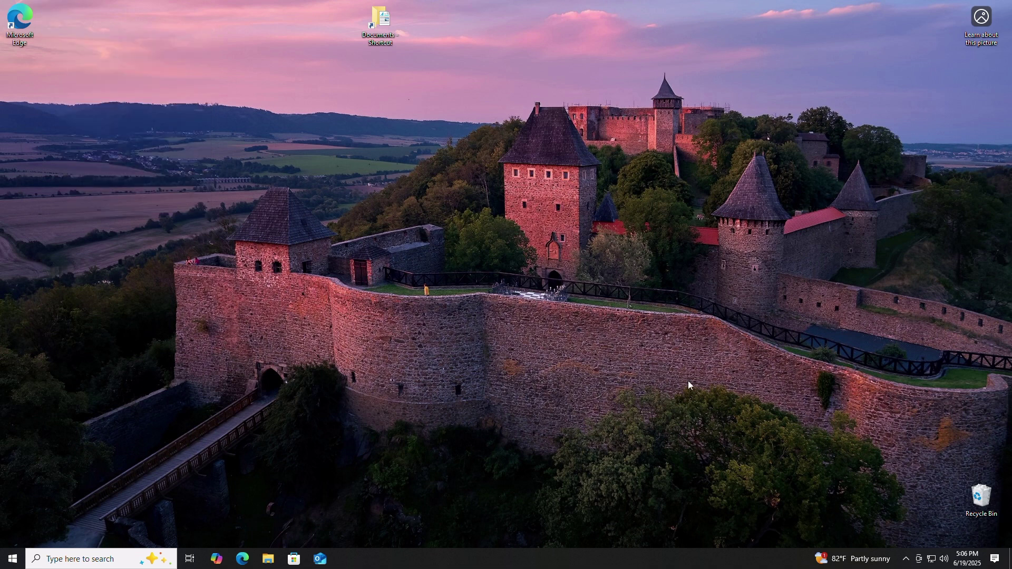
right_click(981, 504)
click(955, 445)
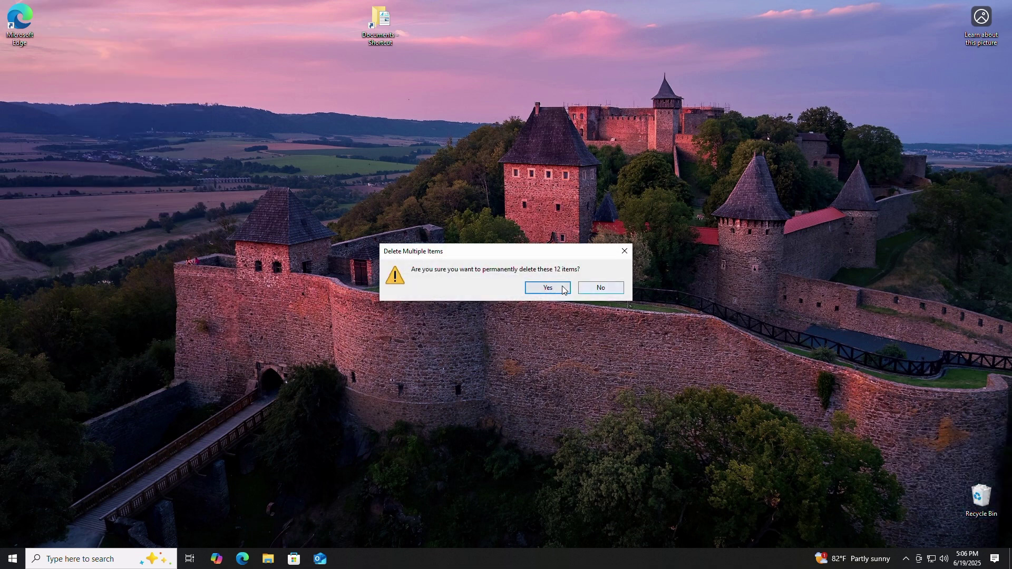
click(545, 288)
Step: Delete all four items in Documents, then permanently empty the Recycle Bin again
double_click(381, 21)
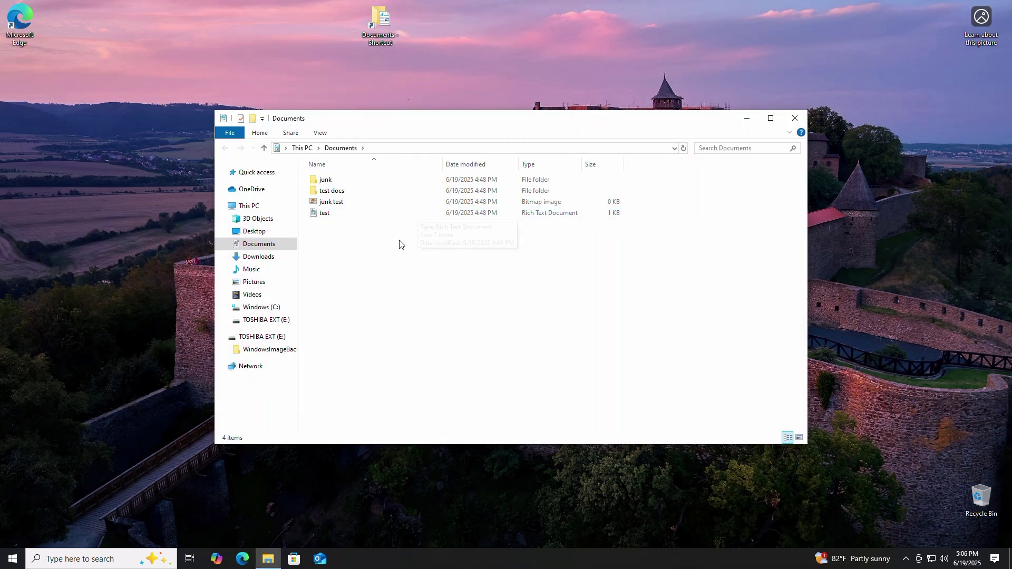
drag(389, 241, 317, 178)
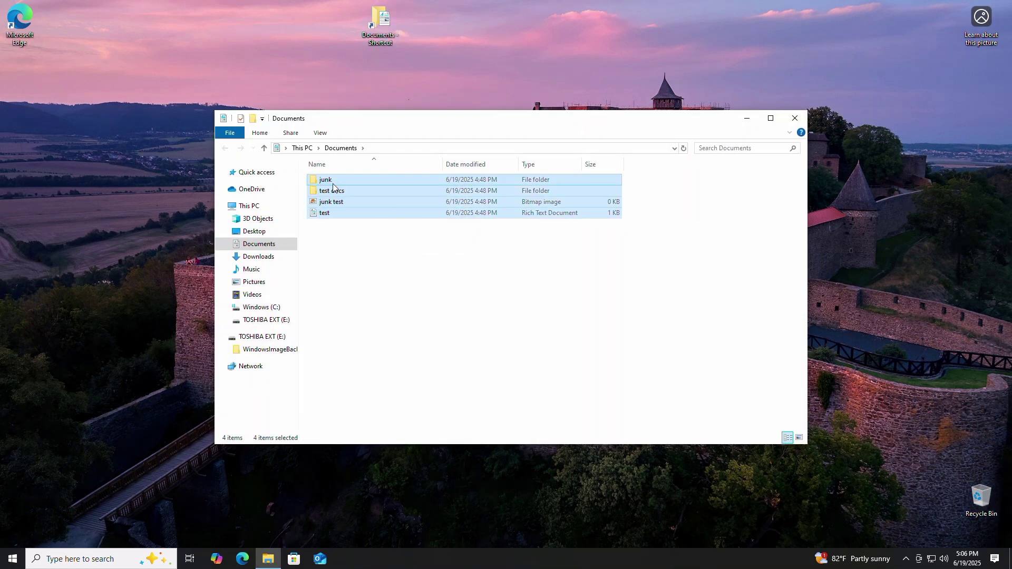
right_click(333, 184)
click(360, 312)
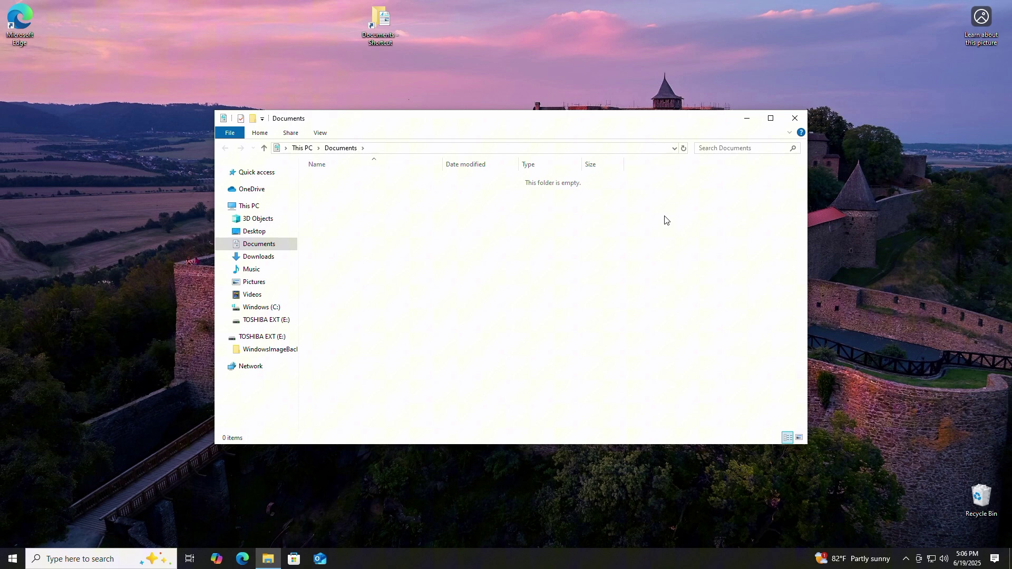
click(795, 118)
right_click(979, 501)
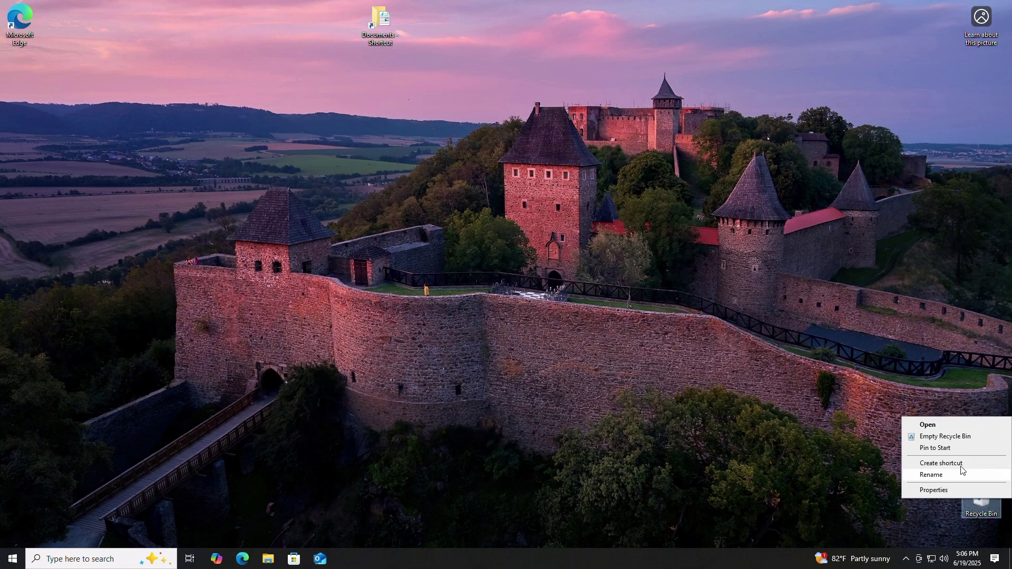
click(947, 437)
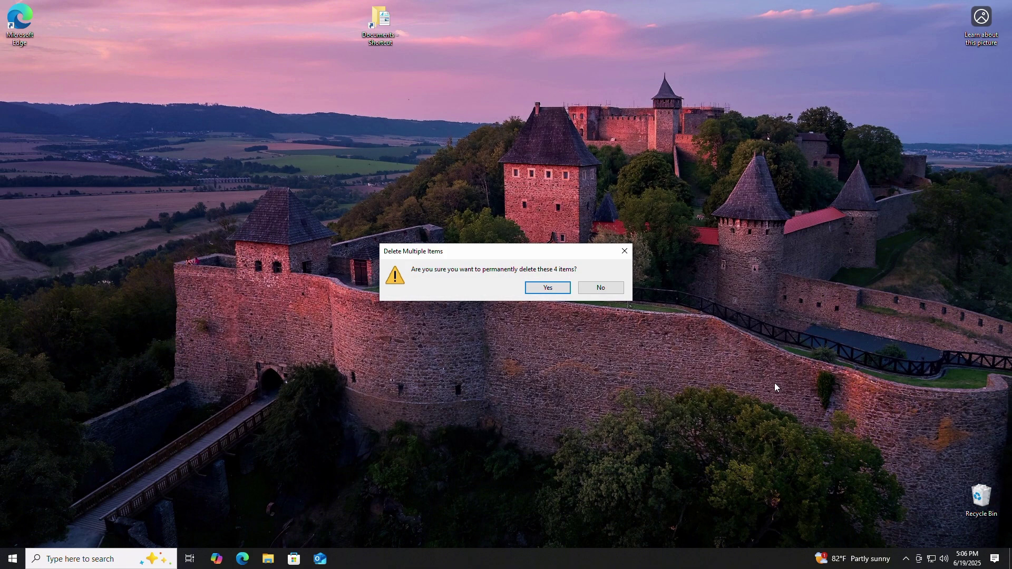
click(548, 287)
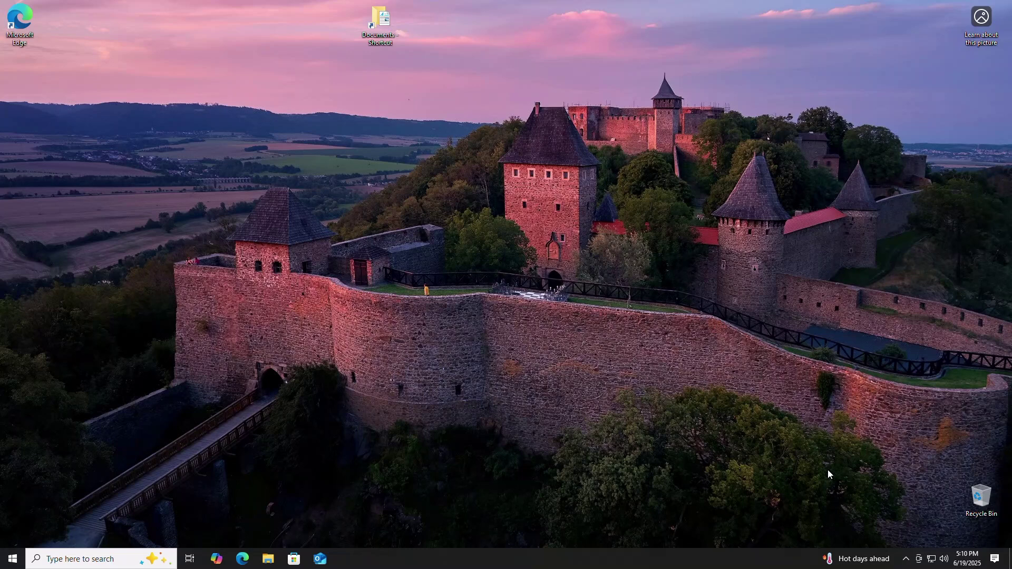
Step: Shift-restart the PC from the Start menu's Power options into the recovery environment
click(13, 557)
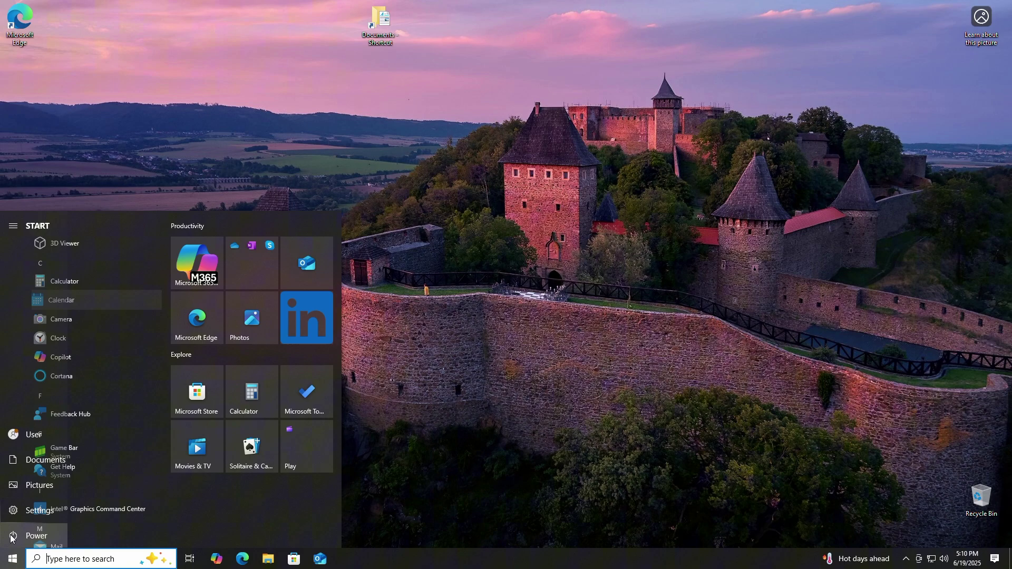
click(12, 537)
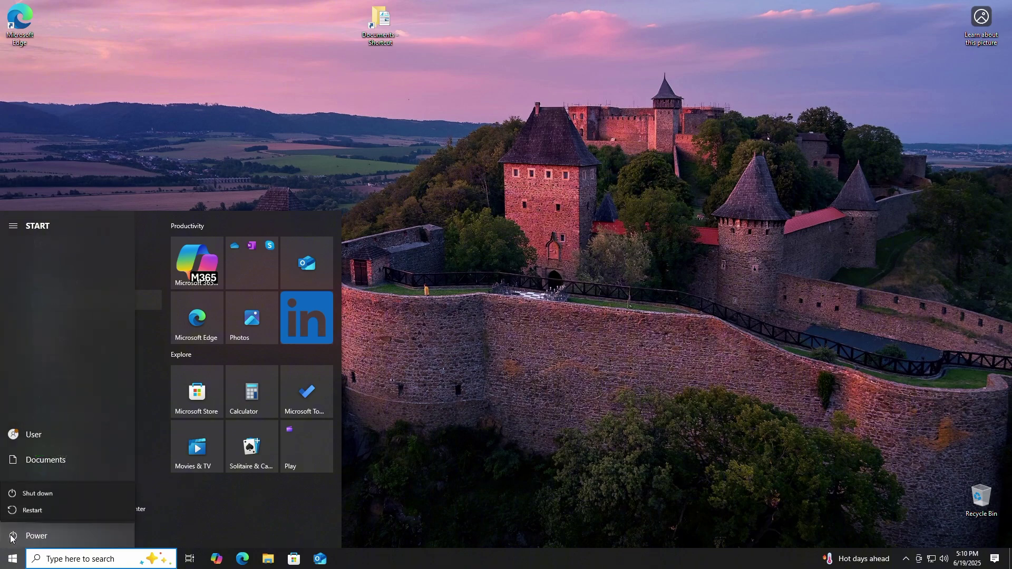
click(40, 512)
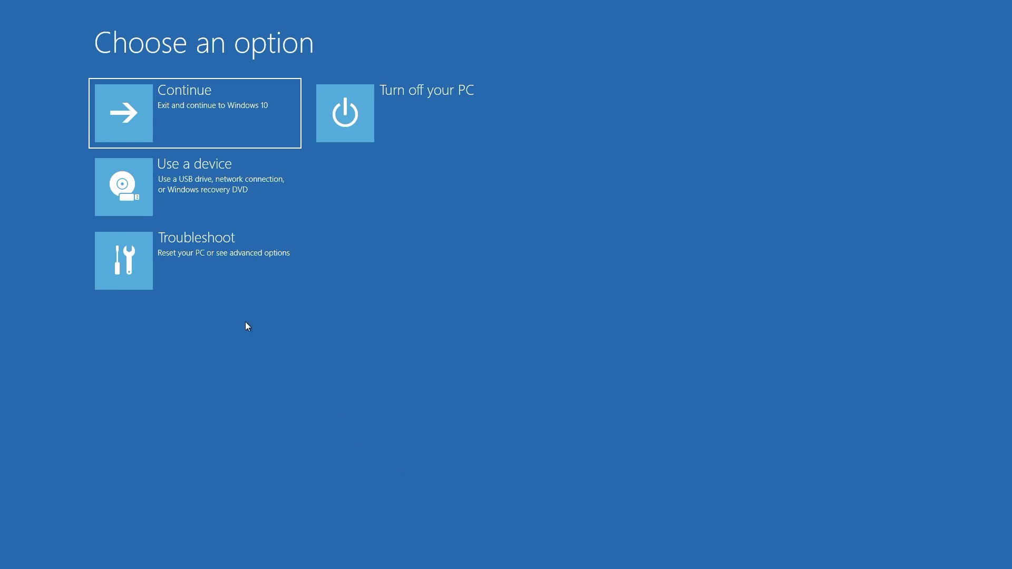
Step: Open System Image Recovery under Troubleshoot > Advanced options and choose the User account
click(150, 267)
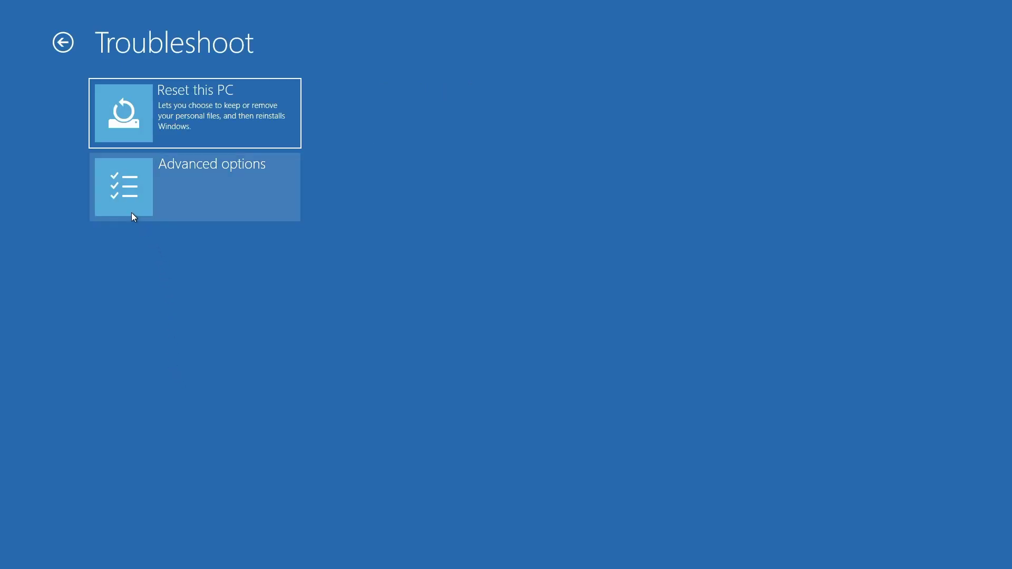
click(131, 215)
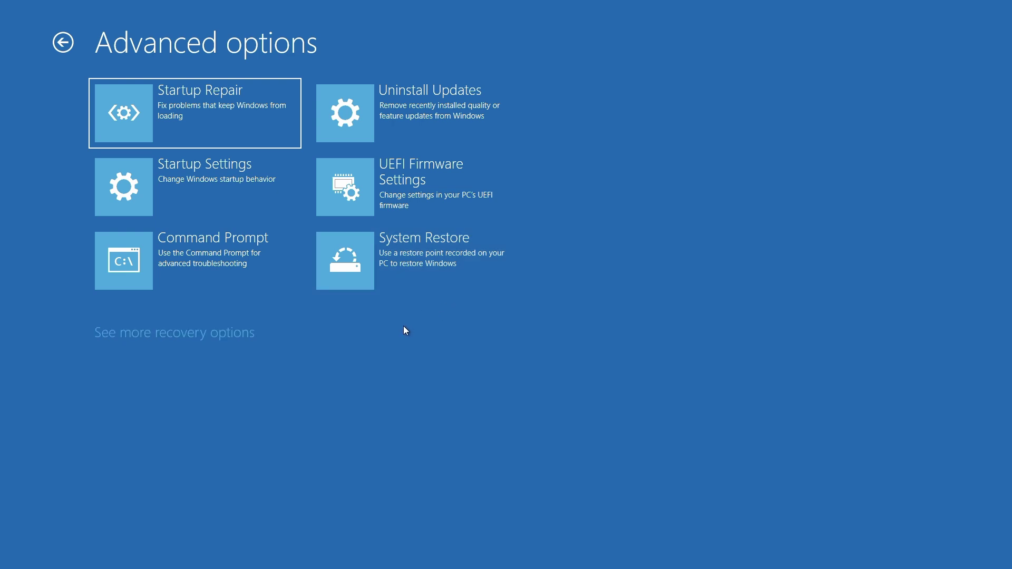
click(221, 333)
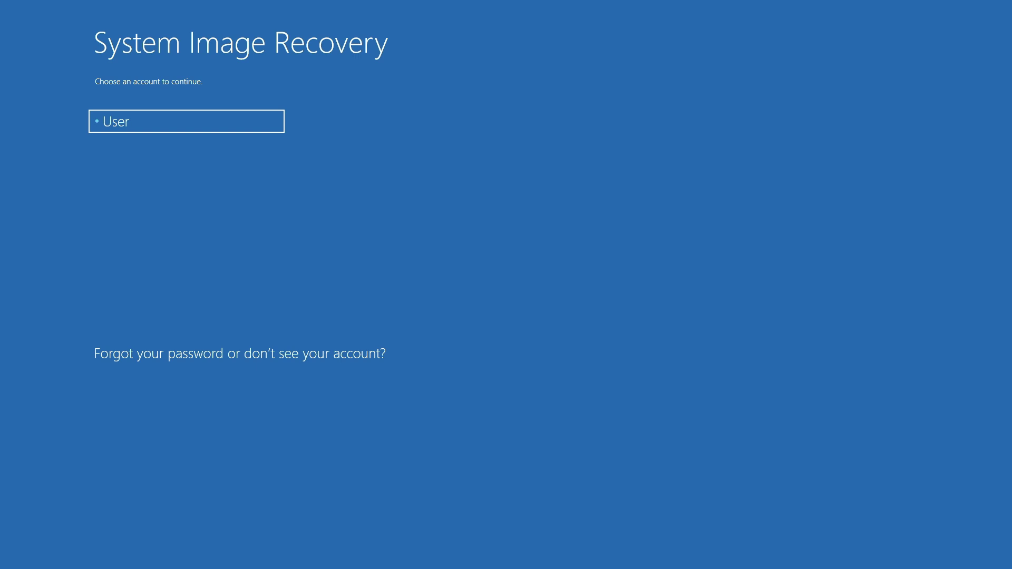
click(183, 120)
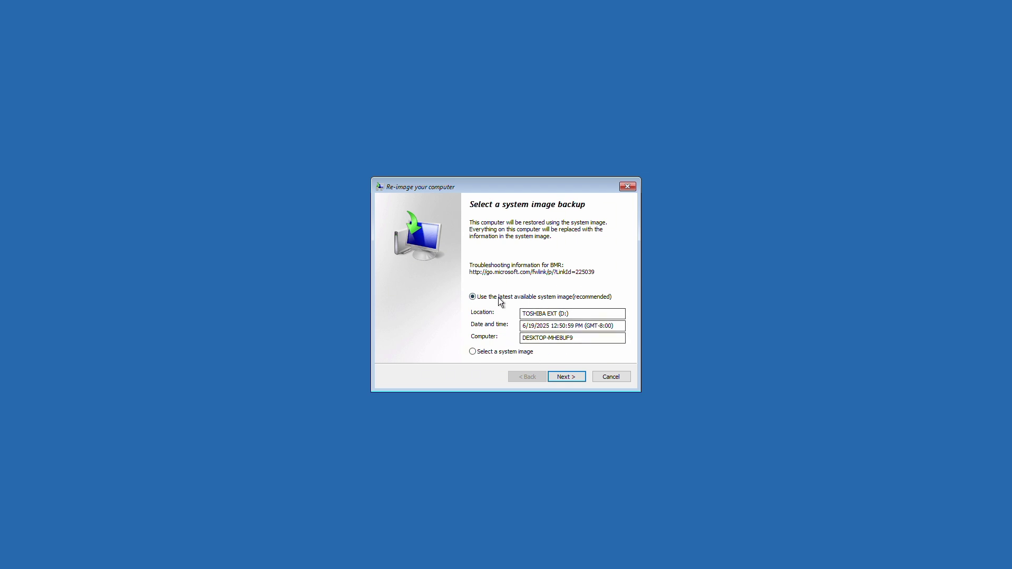
Step: Re-image the PC from the latest system image on TOSHIBA EXT (D:), keeping default options
click(579, 380)
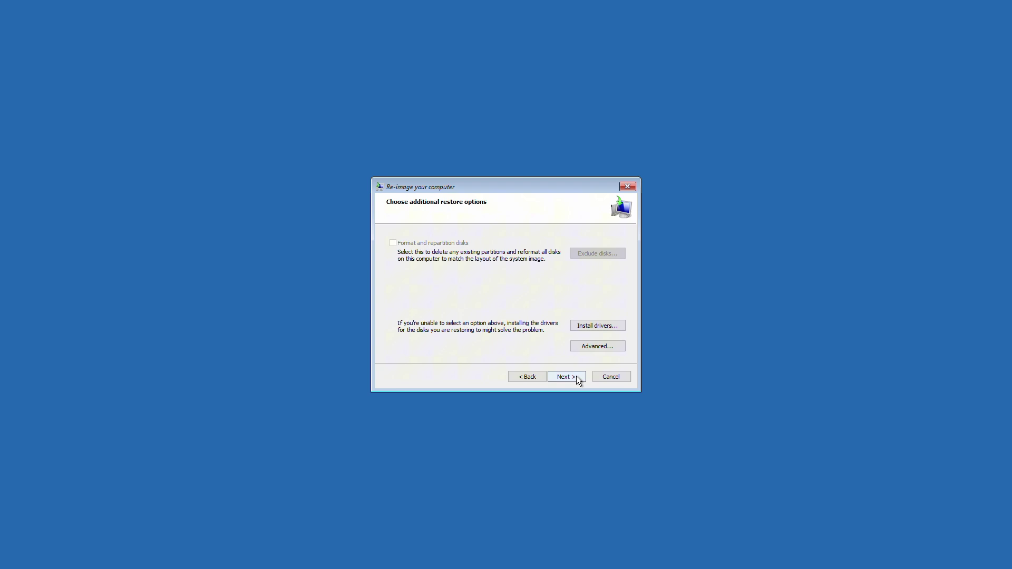
click(577, 376)
click(577, 375)
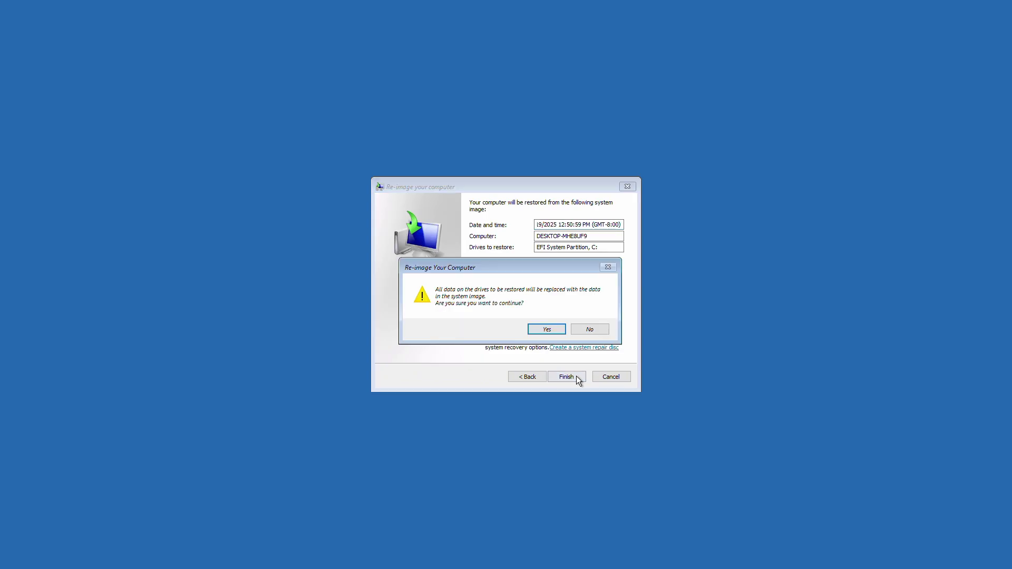
click(560, 331)
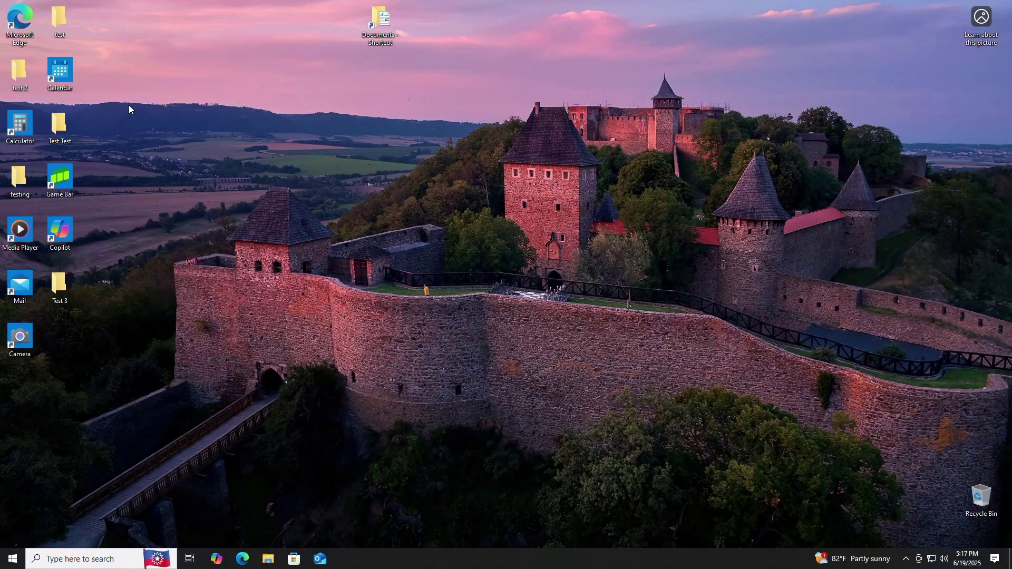
Step: Check that Documents lists junk, test docs, junk test and test, then close it
double_click(377, 28)
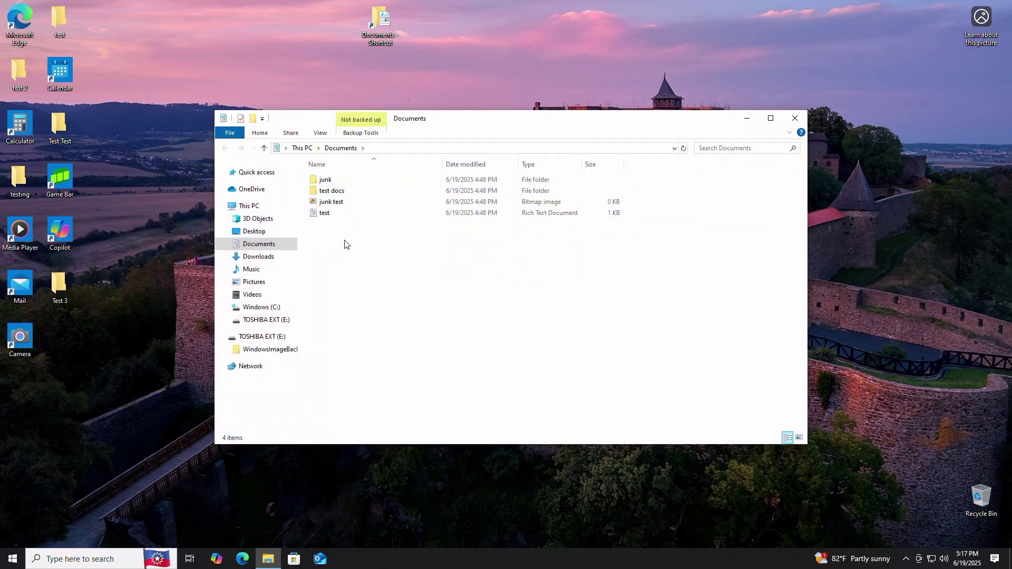
click(795, 118)
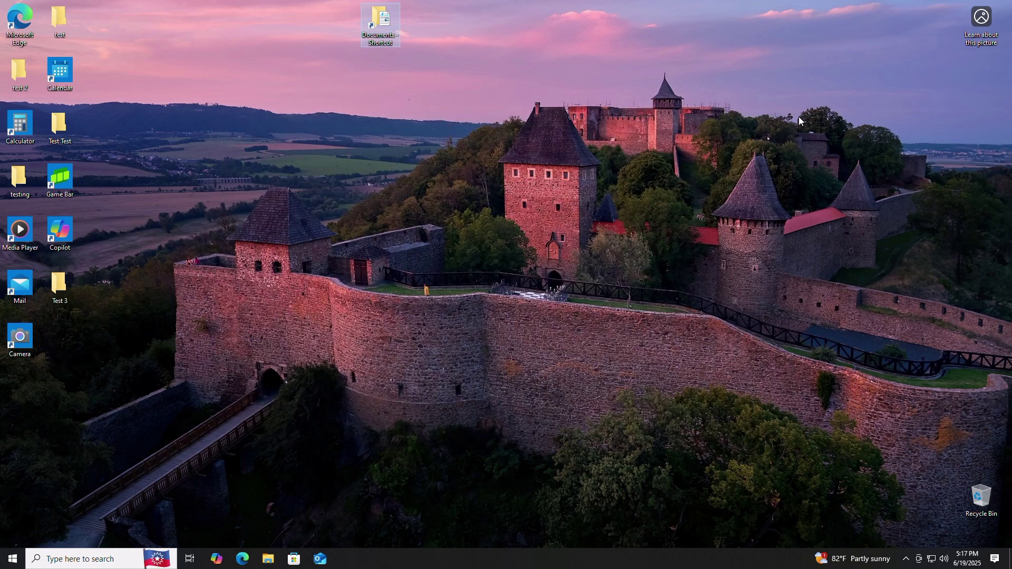